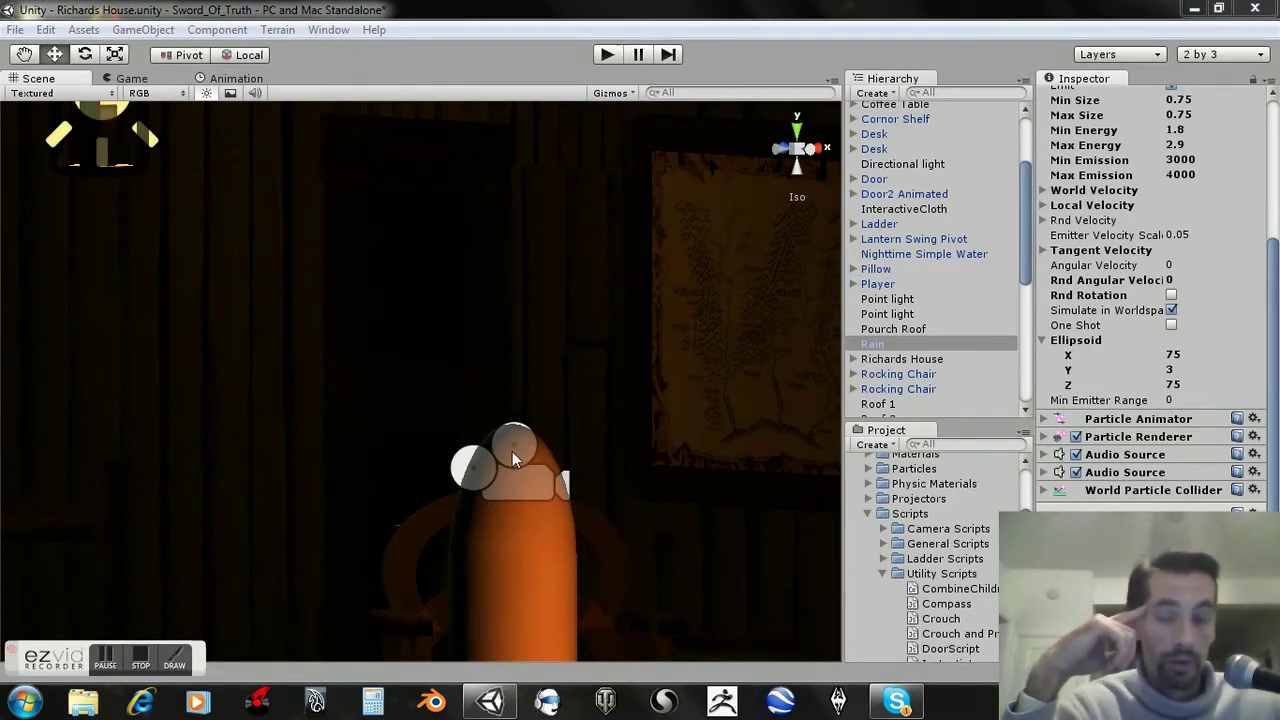
Play the cabin scene from the porch into the forest, then stop Play mode with Ctrl+P
{"action": "left_click", "coordinate": [606, 55]}
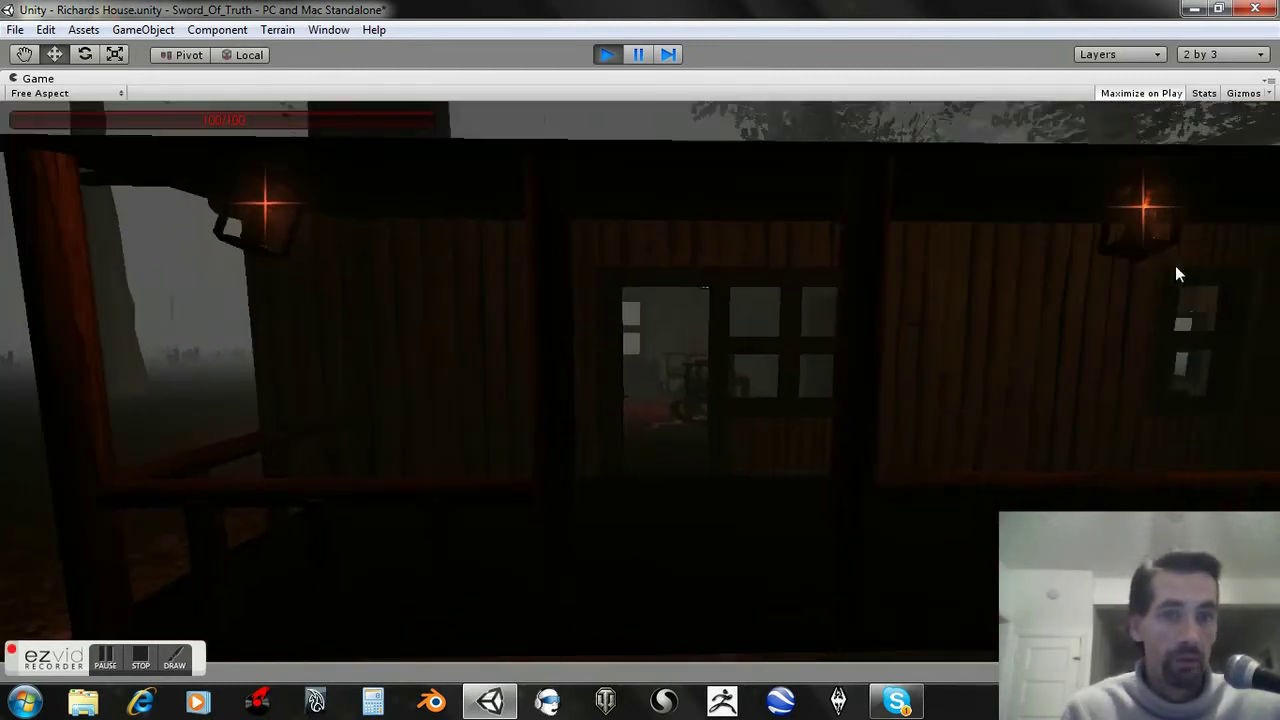
{"action": "key", "text": "ctrl+p"}
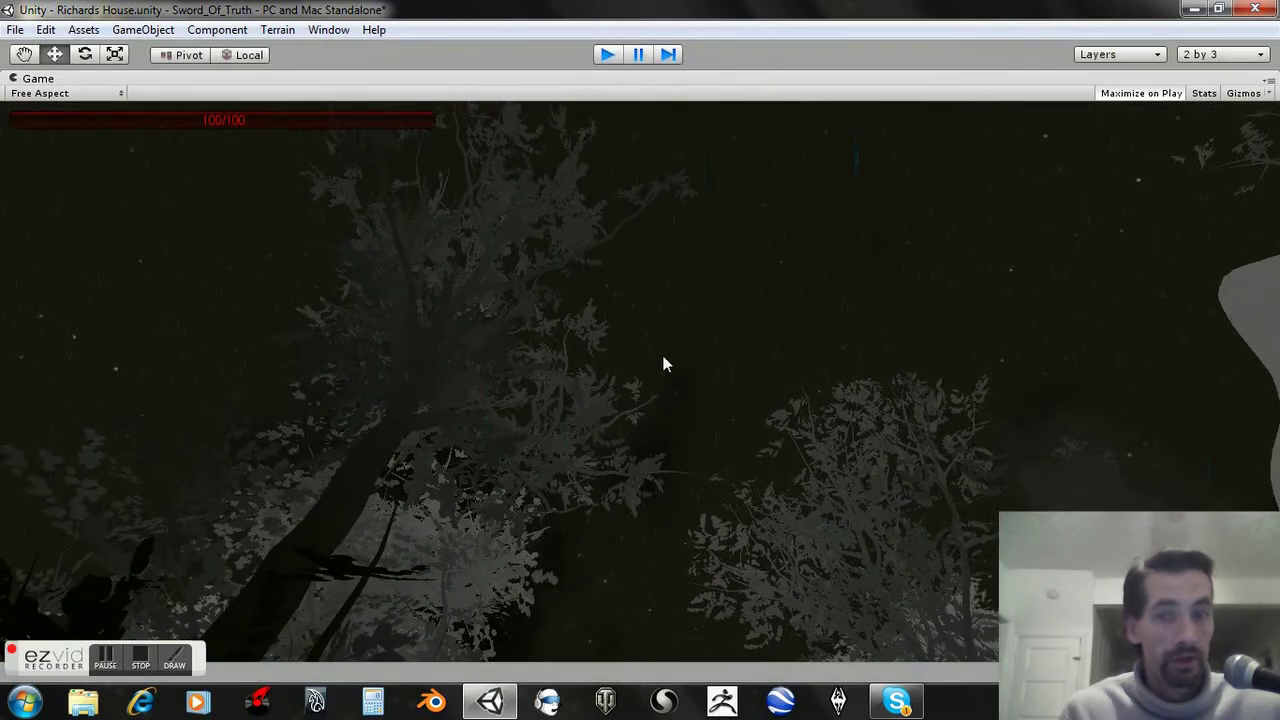